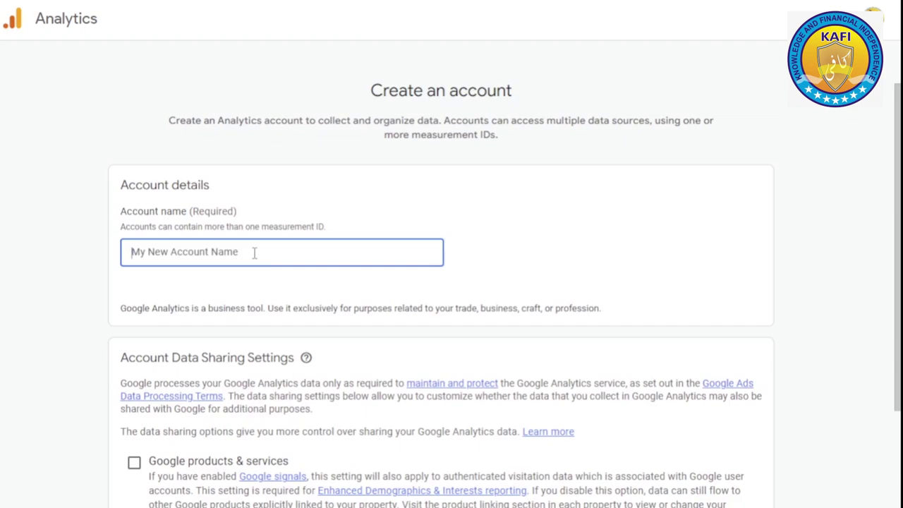
# Name the account alfansay, enable data sharing for Google products & services, and continue to property creation
pyautogui.write('alf')
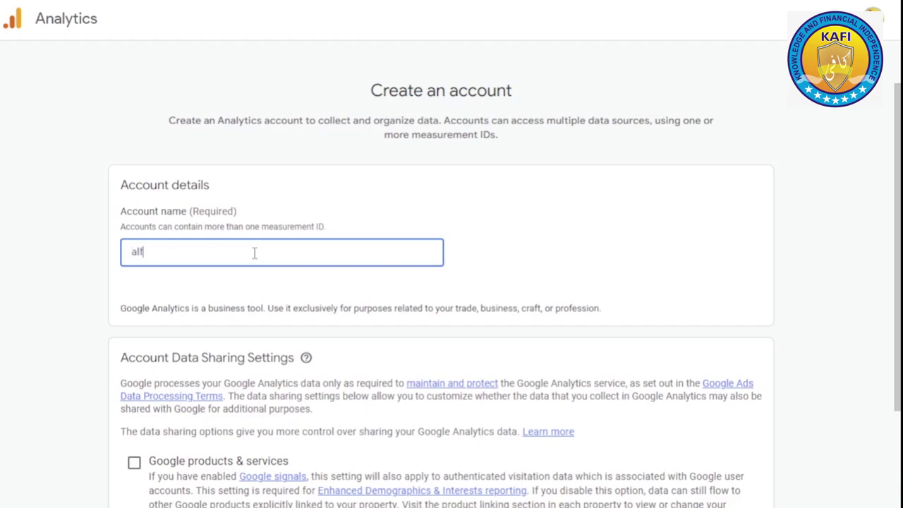
pyautogui.write('ansal')
pyautogui.scroll(-2, 233, 282)
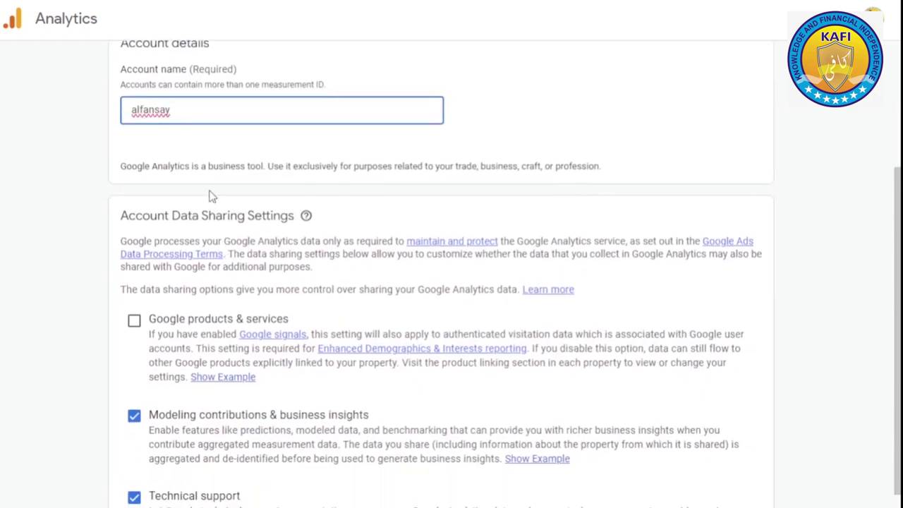
pyautogui.scroll(-1, 215, 212)
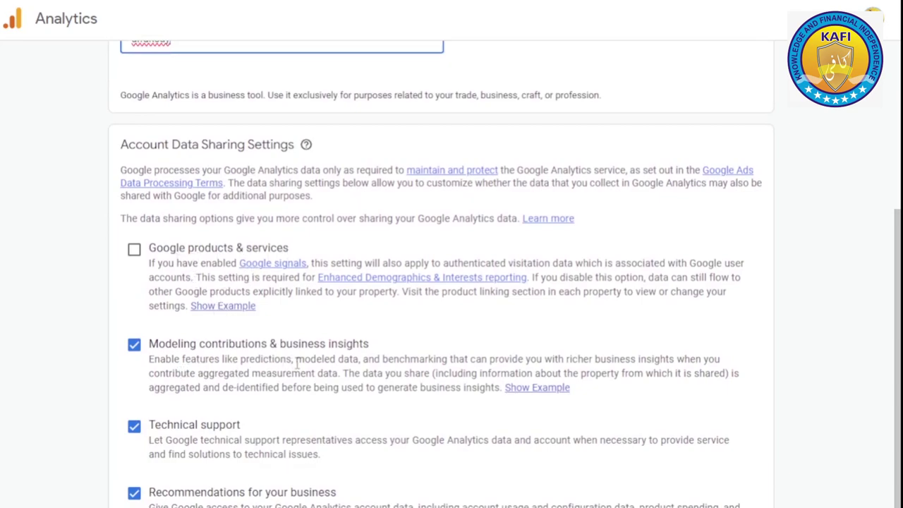
pyautogui.scroll(-1, 263, 457)
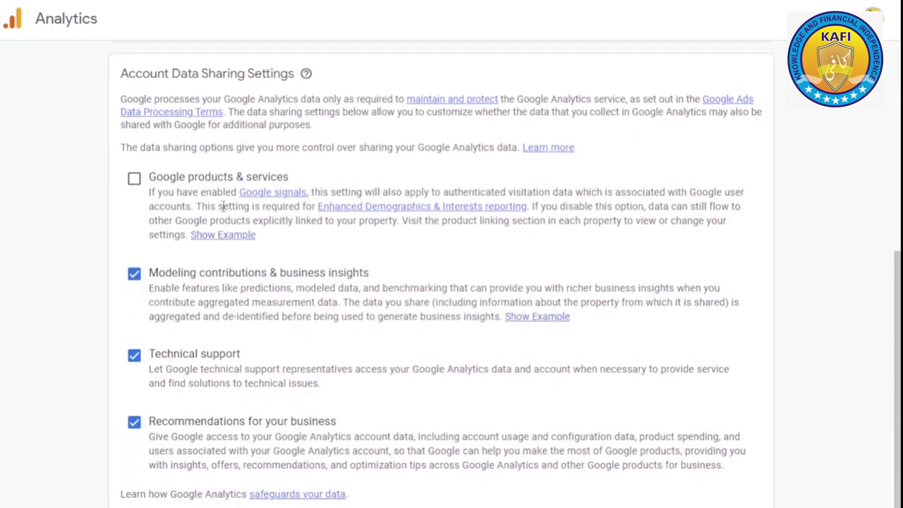
pyautogui.click(135, 179)
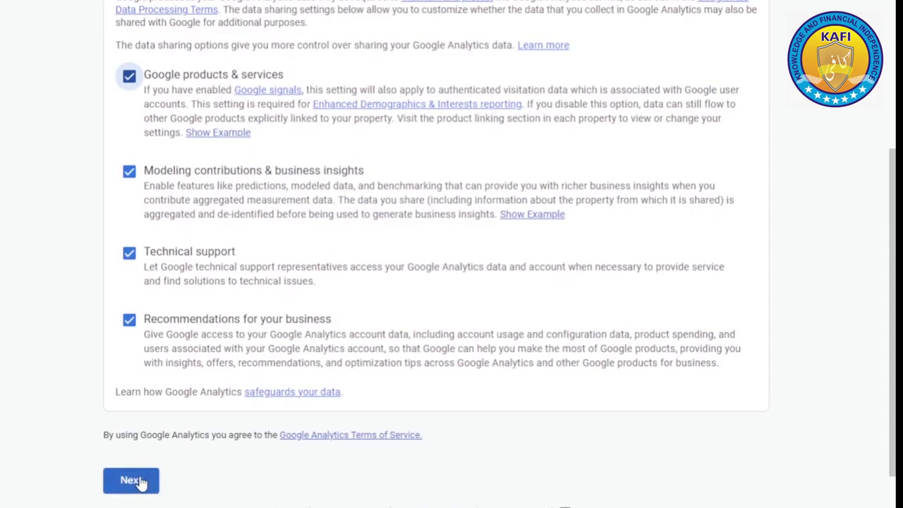
pyautogui.click(132, 480)
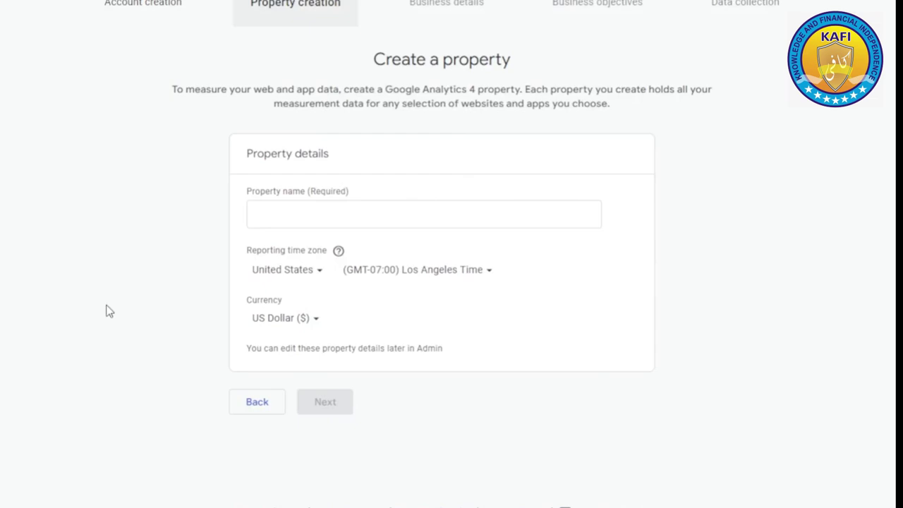
# Name the property alfansay, set its reporting time zone country to Pakistan, and continue to the business details
pyautogui.click(297, 214)
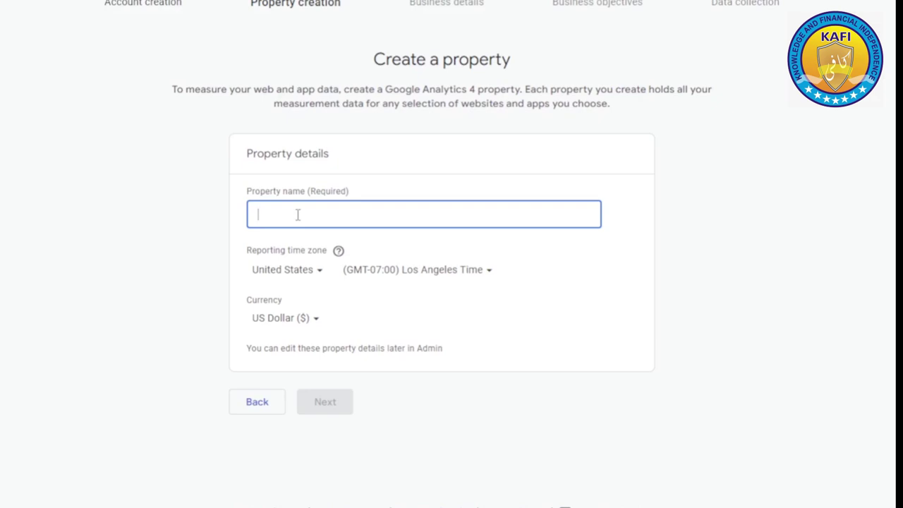
pyautogui.write('ansay')
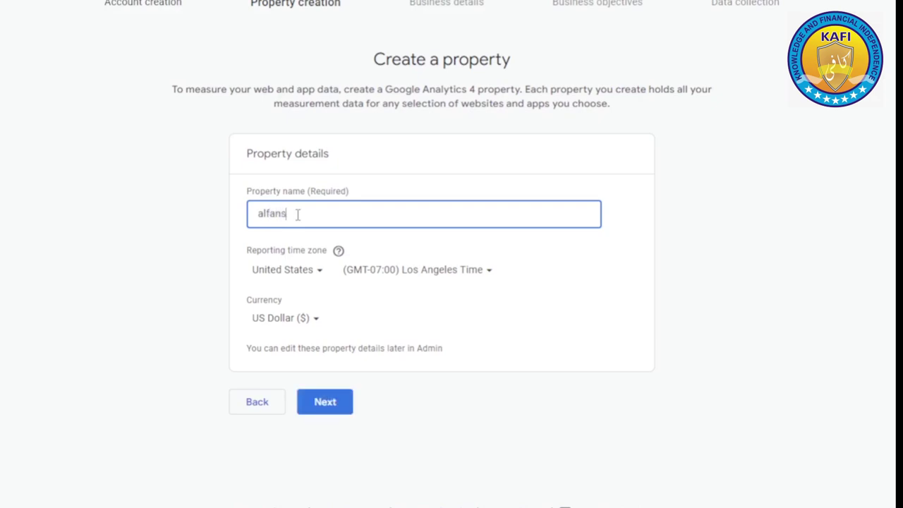
pyautogui.click(318, 275)
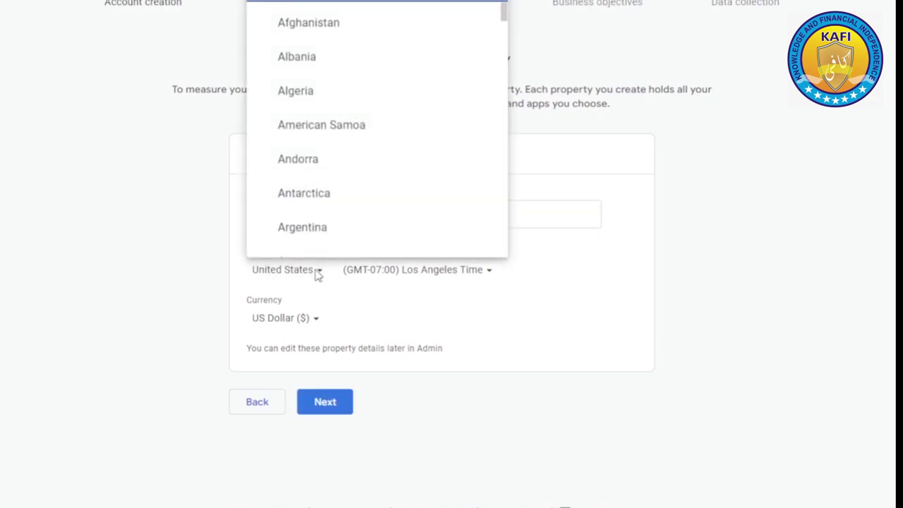
pyautogui.write('p')
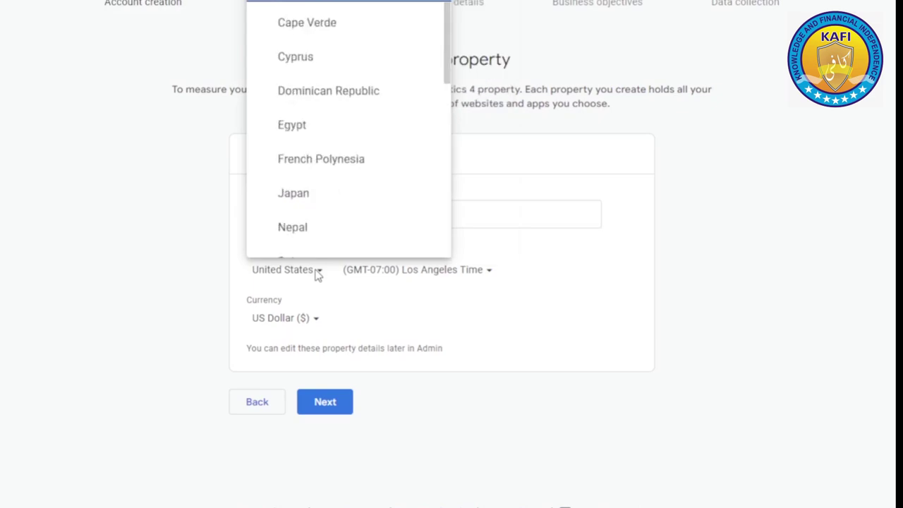
pyautogui.scroll(-3, 307, 240)
pyautogui.click(298, 84)
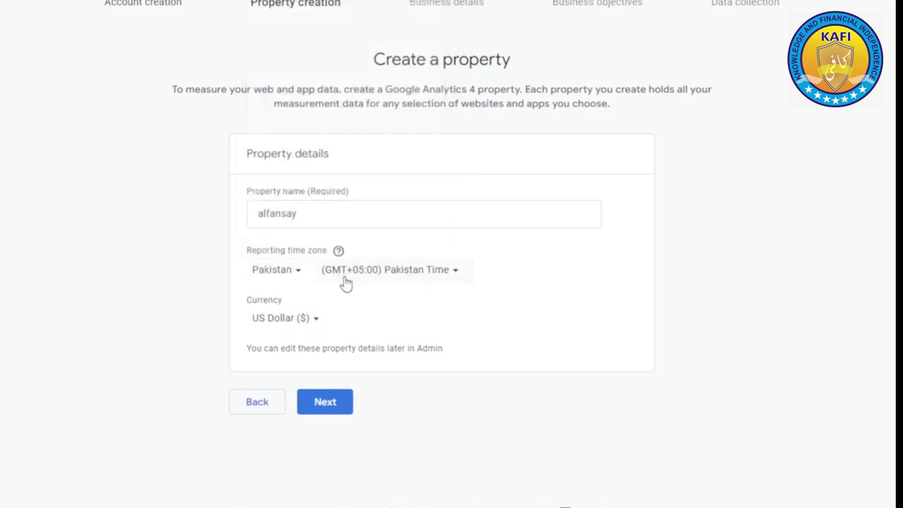
pyautogui.click(317, 326)
pyautogui.click(317, 329)
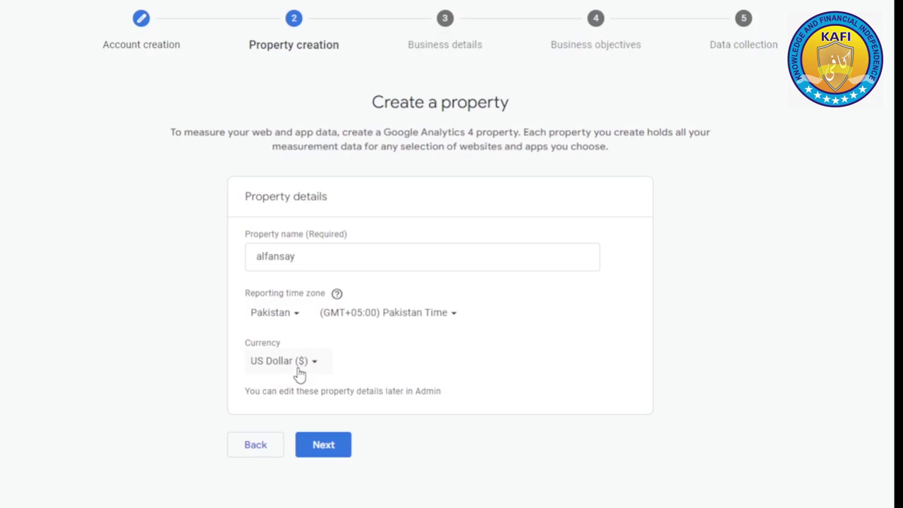
pyautogui.click(318, 444)
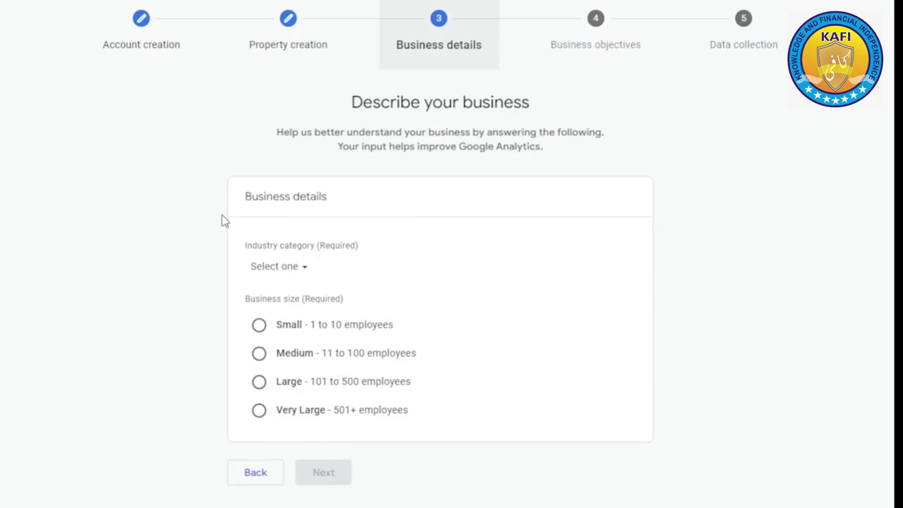
# Set the industry category of the business to Shopping
pyautogui.click(305, 276)
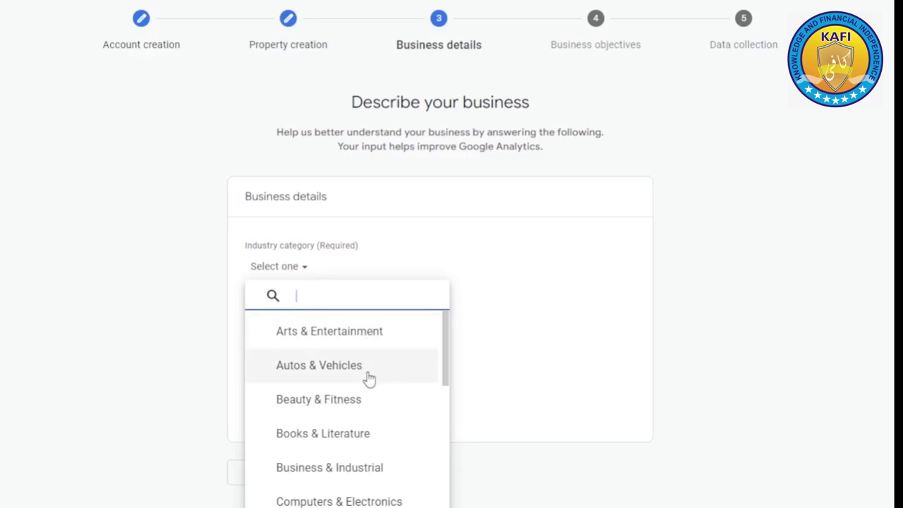
pyautogui.scroll(-2, 375, 411)
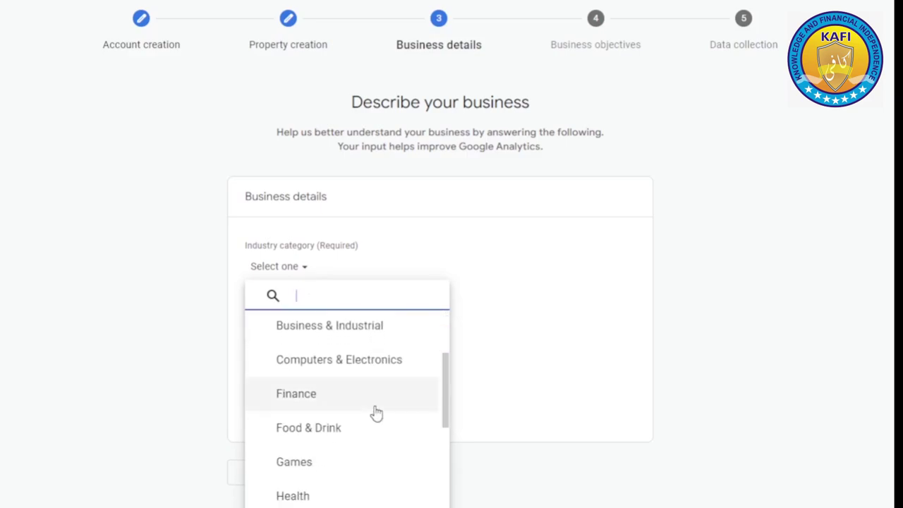
pyautogui.scroll(-7, 375, 416)
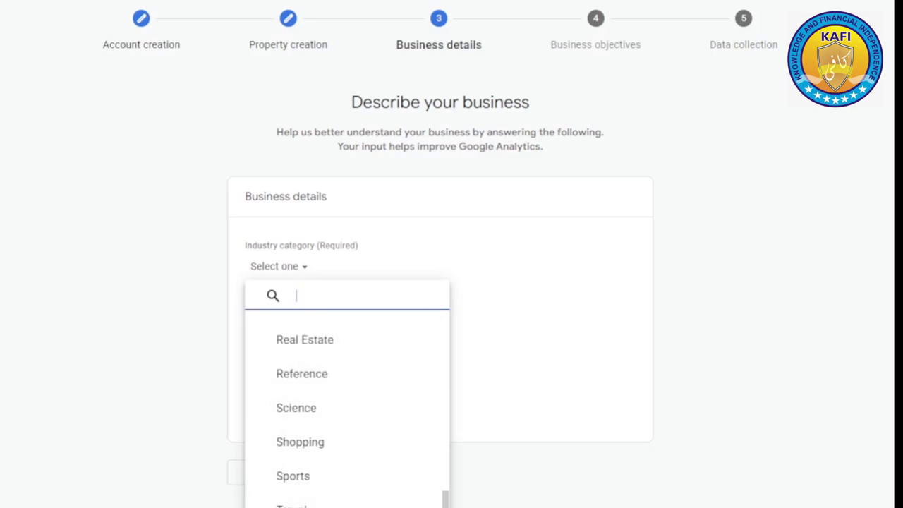
pyautogui.scroll(2, 327, 478)
pyautogui.scroll(7, 327, 477)
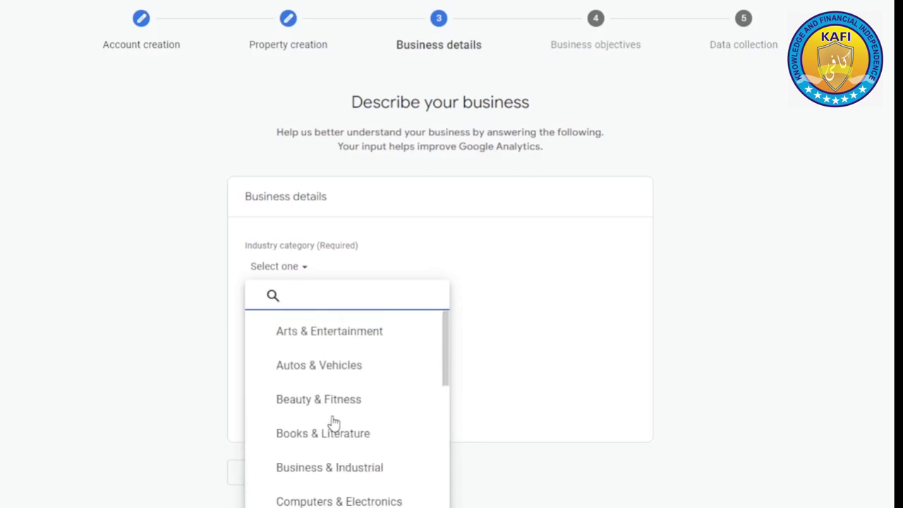
pyautogui.scroll(-10, 331, 438)
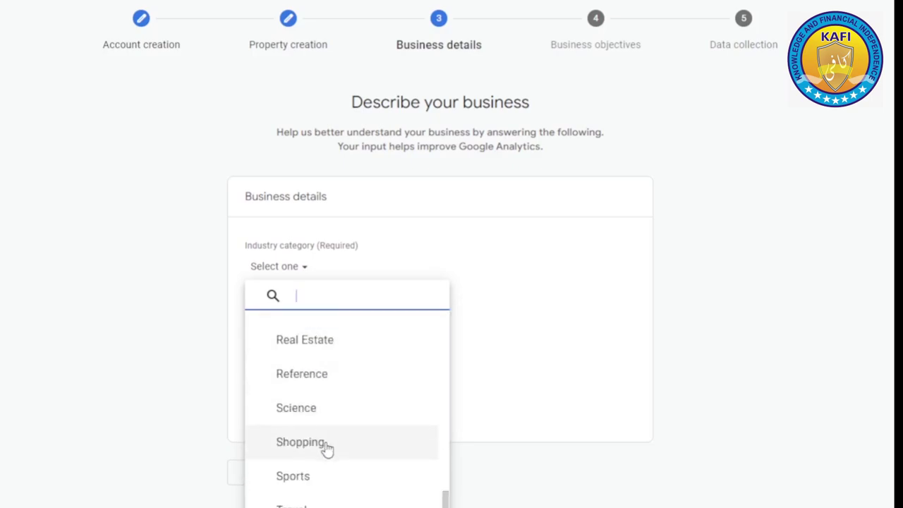
pyautogui.click(315, 447)
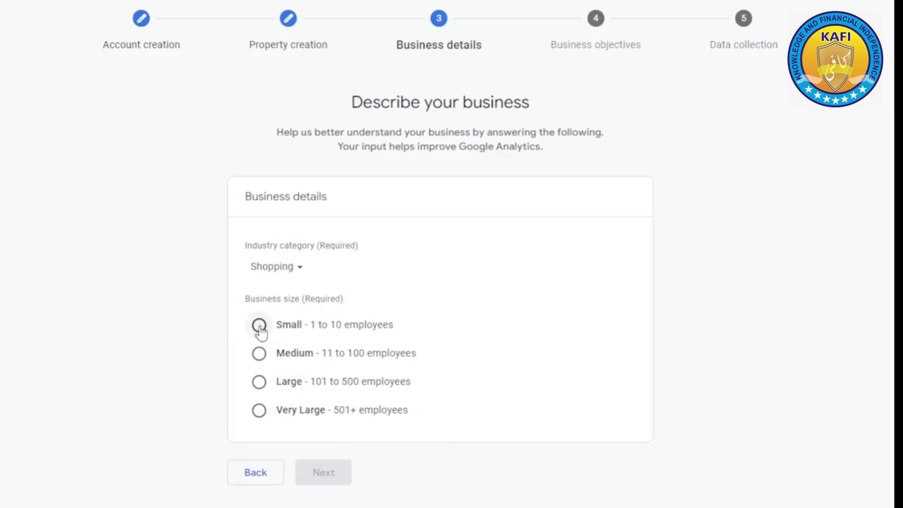
# Set the business size to Small (1 to 10 employees) and continue to the business objectives
pyautogui.click(259, 354)
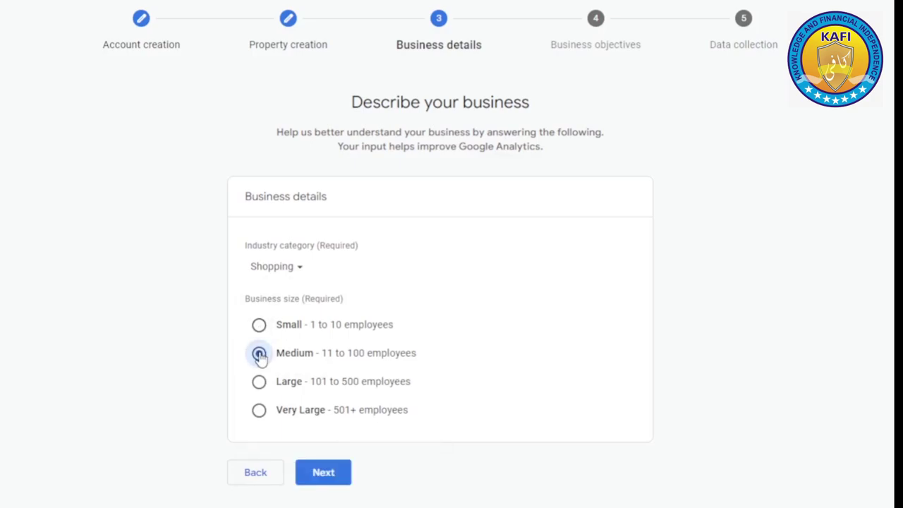
pyautogui.click(259, 327)
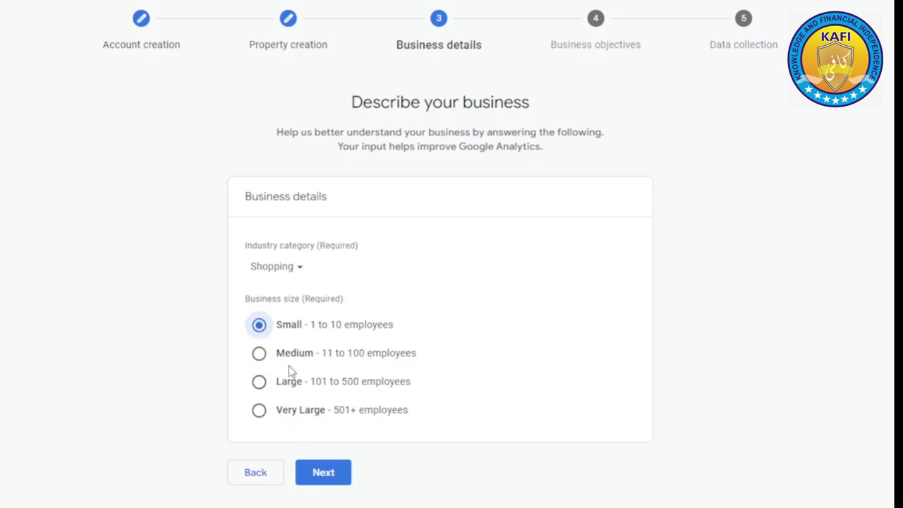
pyautogui.click(324, 471)
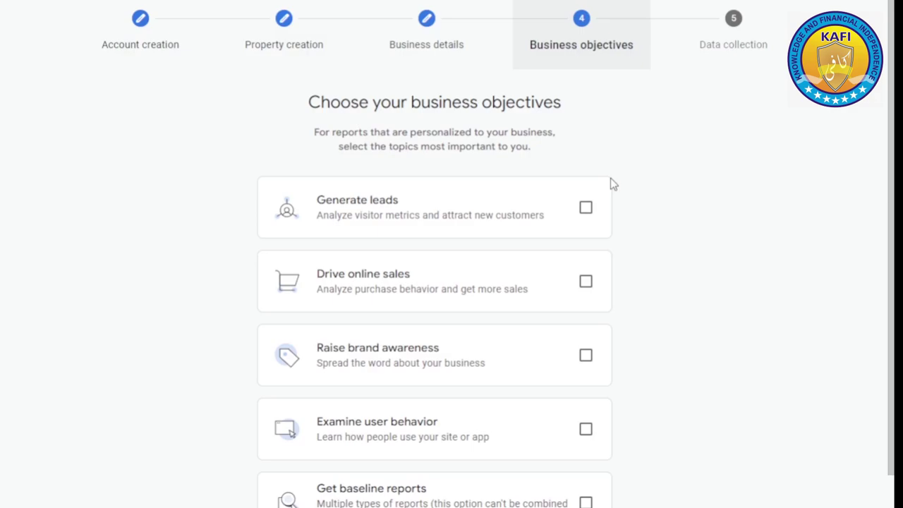
# Select the objectives Generate leads, Drive online sales, Raise brand awareness and Examine user behavior
pyautogui.click(585, 208)
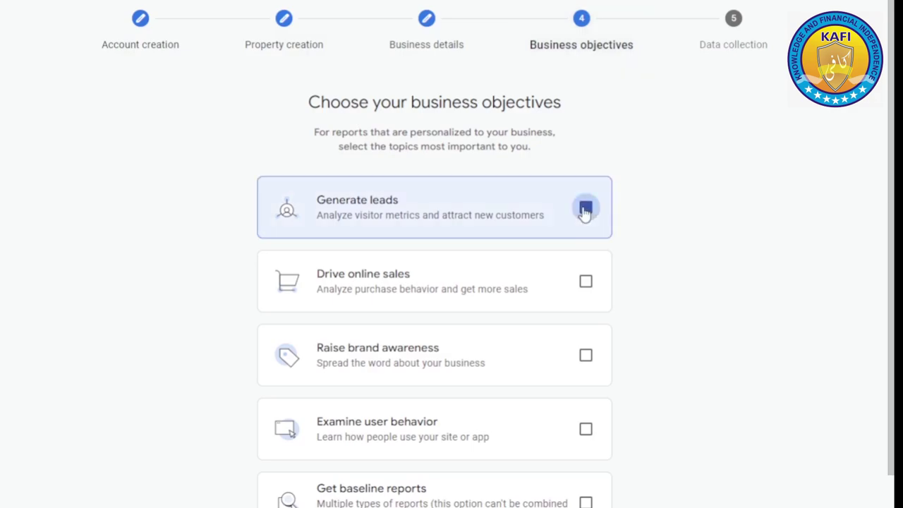
pyautogui.click(586, 291)
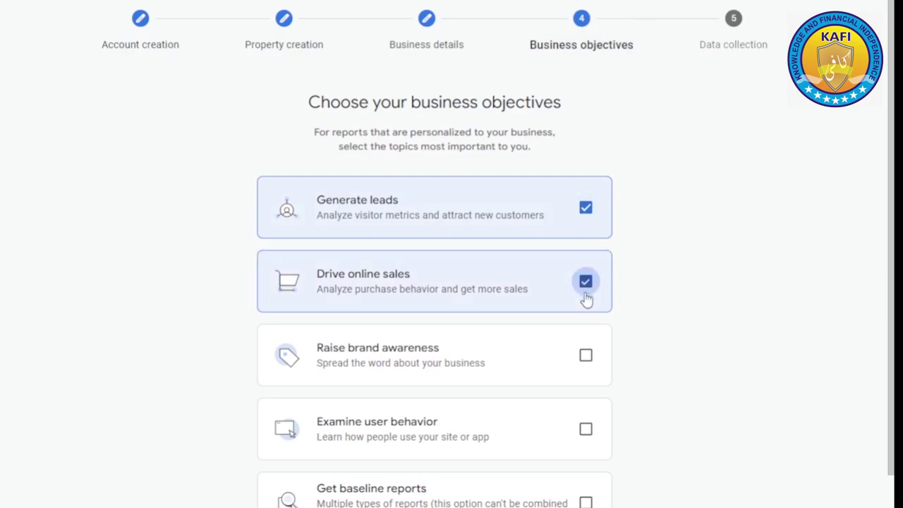
pyautogui.click(586, 356)
pyautogui.scroll(-1, 599, 426)
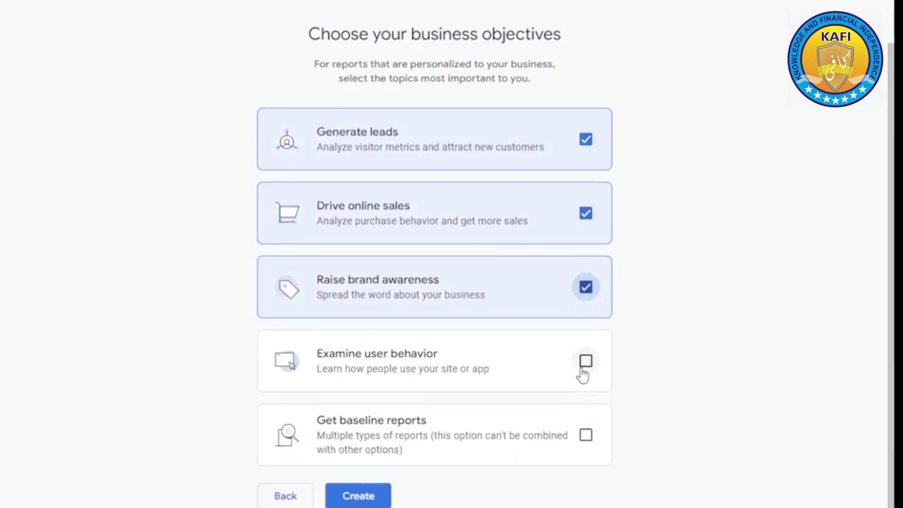
pyautogui.click(585, 364)
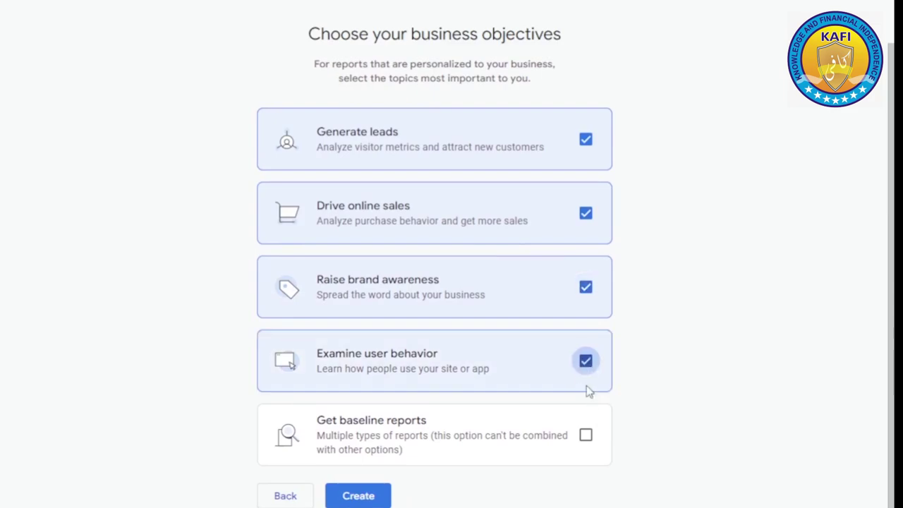
# Try Get baseline reports as the objective, and reselect the four specific business objectives in its place
pyautogui.click(586, 436)
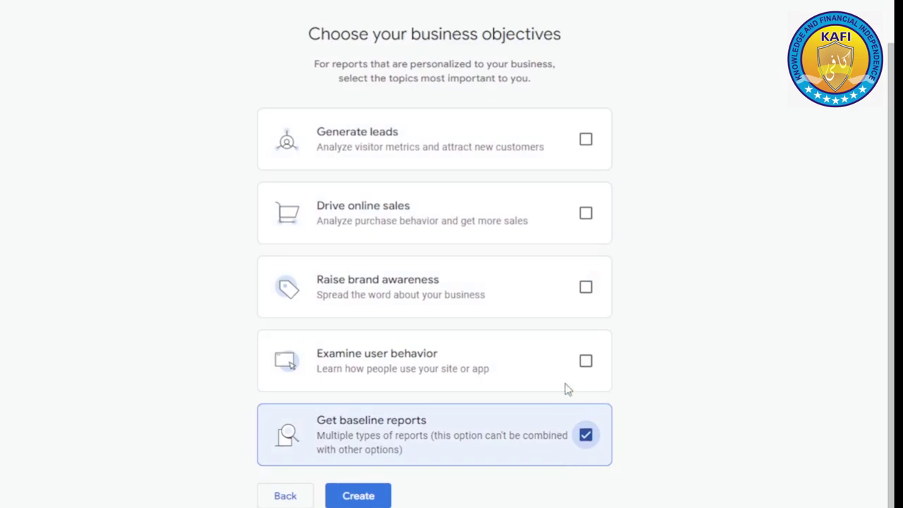
pyautogui.click(585, 364)
pyautogui.click(585, 289)
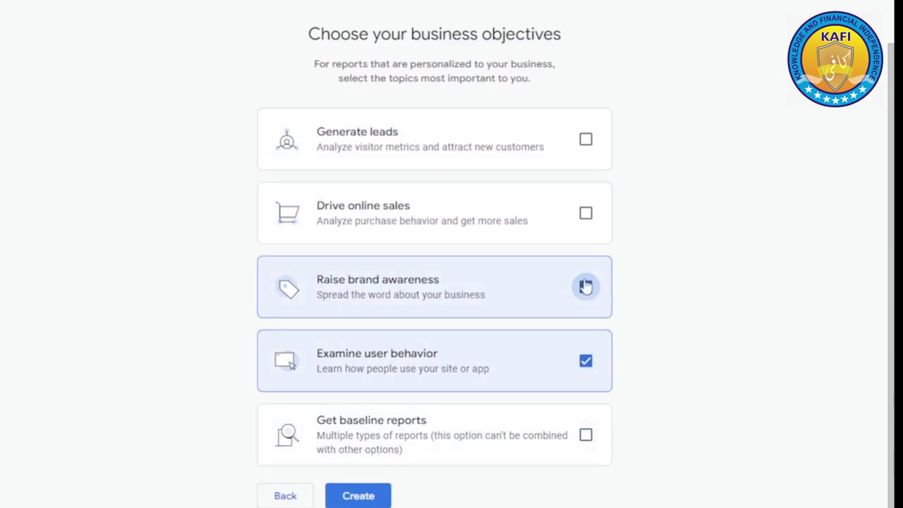
pyautogui.click(585, 219)
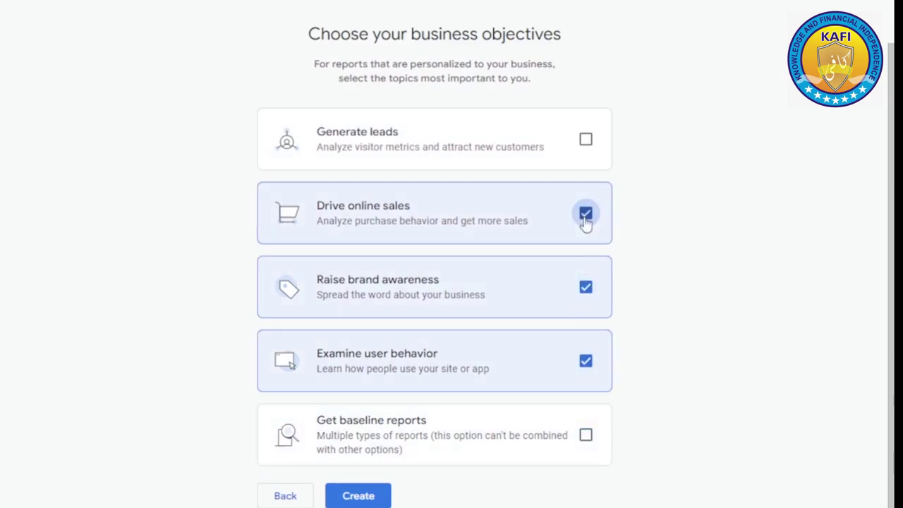
pyautogui.click(586, 140)
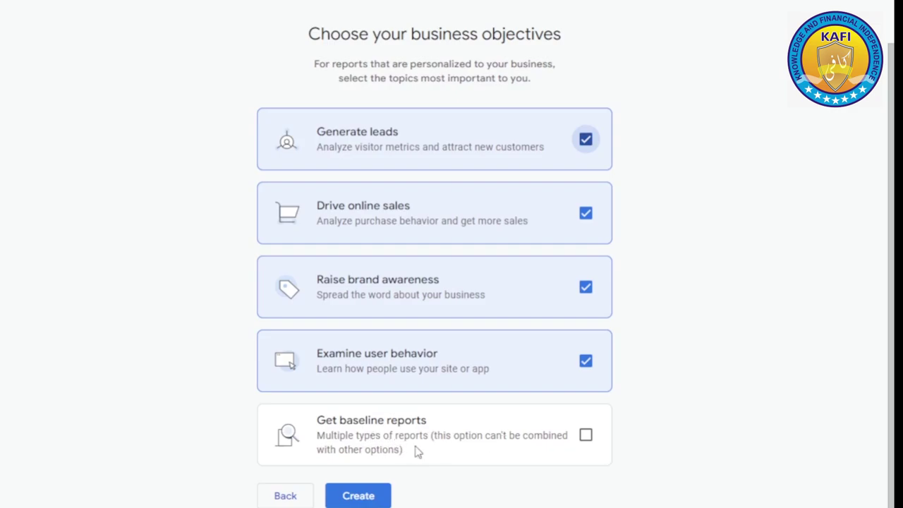
# Choose Get baseline reports as the only business objective and create the account and property
pyautogui.click(586, 435)
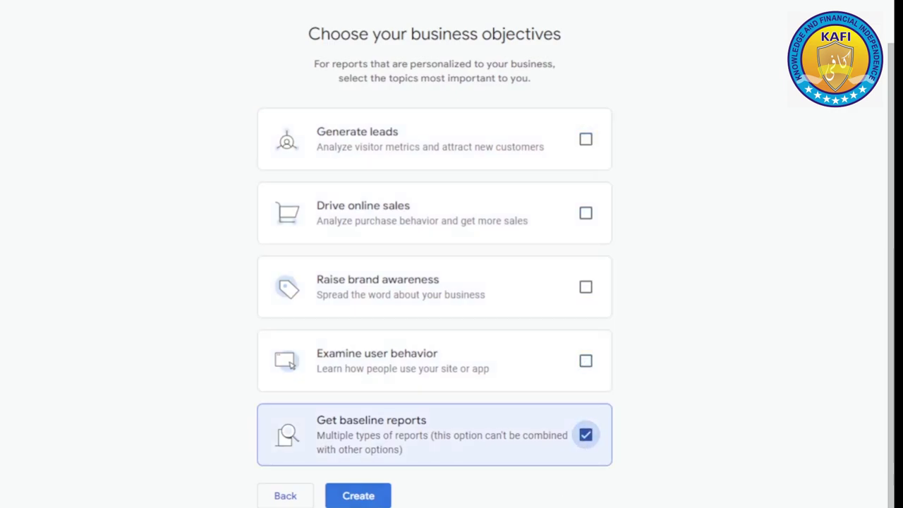
pyautogui.click(358, 495)
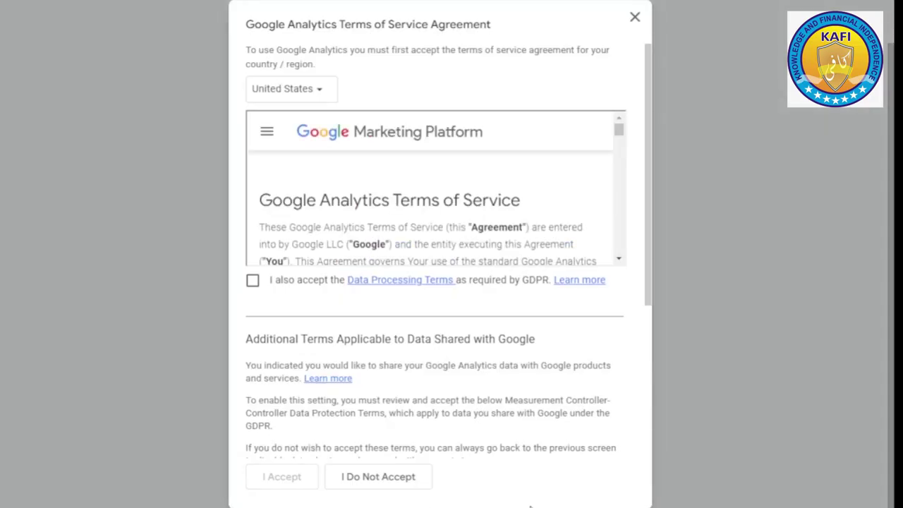
# Set the country of the Google Analytics terms of service agreement to Pakistan
pyautogui.click(320, 99)
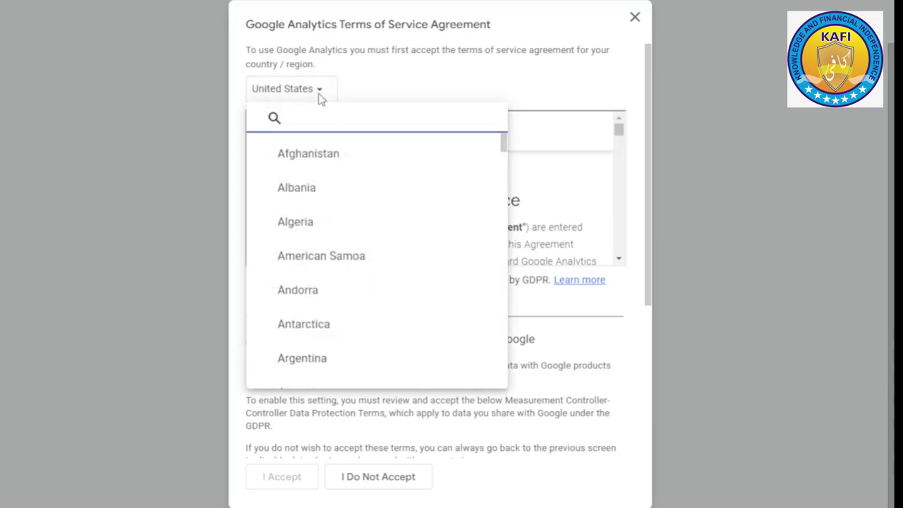
pyautogui.write('p')
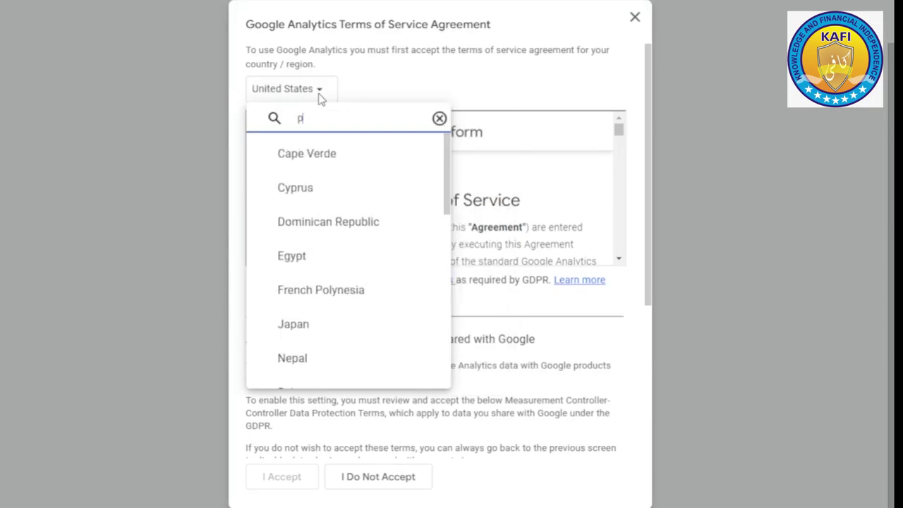
pyautogui.scroll(-2, 340, 246)
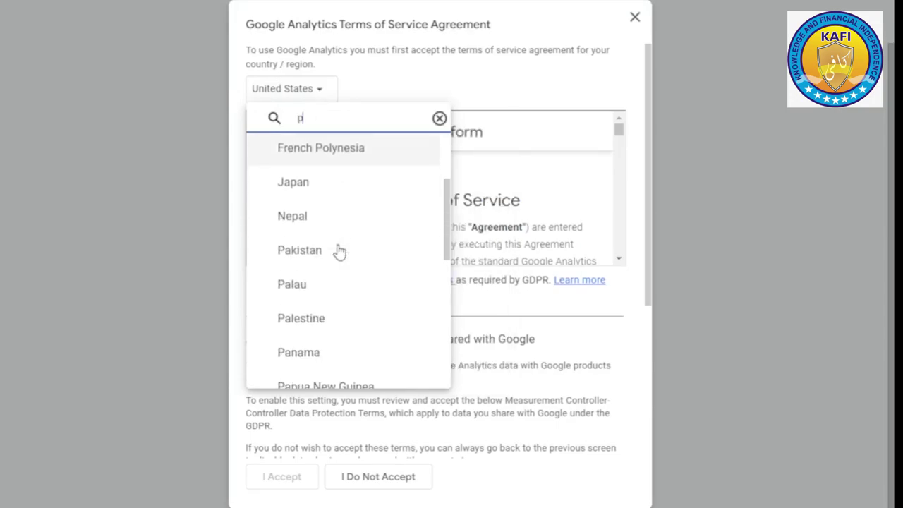
pyautogui.click(296, 252)
# Agree to the GDPR Data Processing Terms and the Measurement Controller-Controller Data Protection Terms, and accept the agreement
pyautogui.click(253, 282)
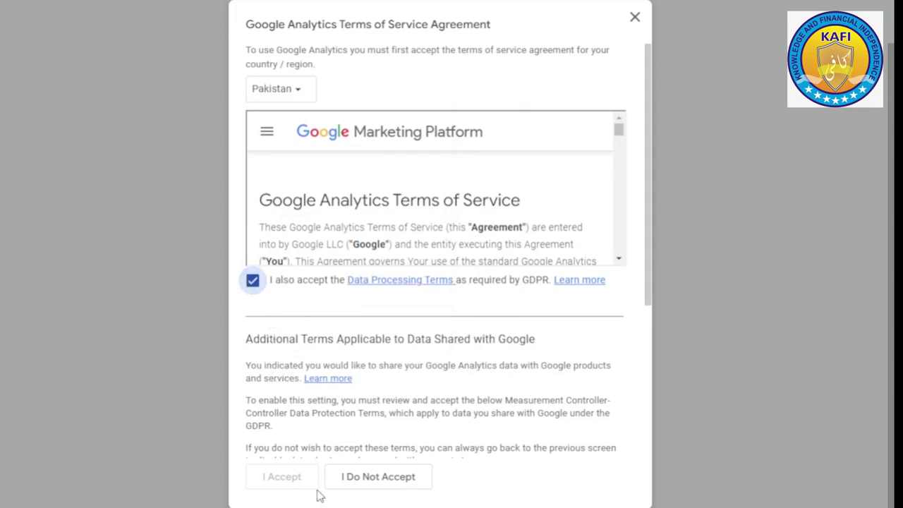
pyautogui.scroll(-3, 318, 399)
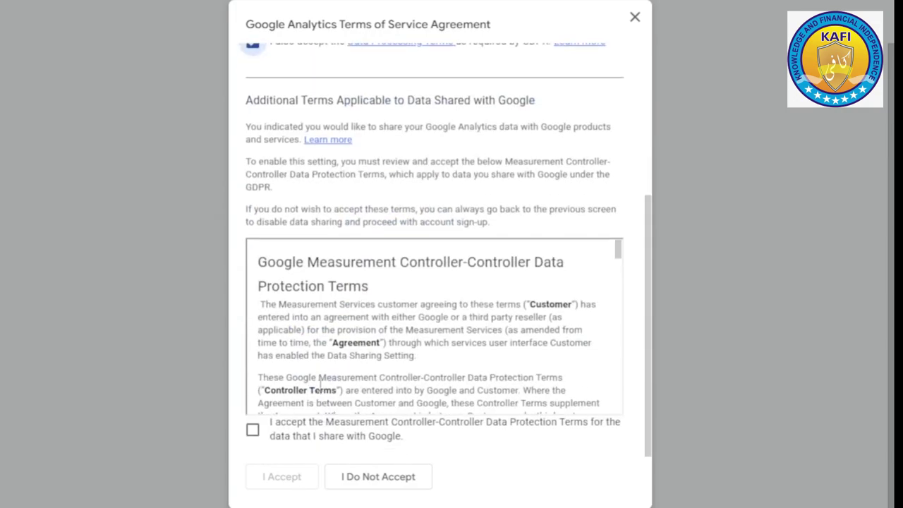
pyautogui.click(253, 431)
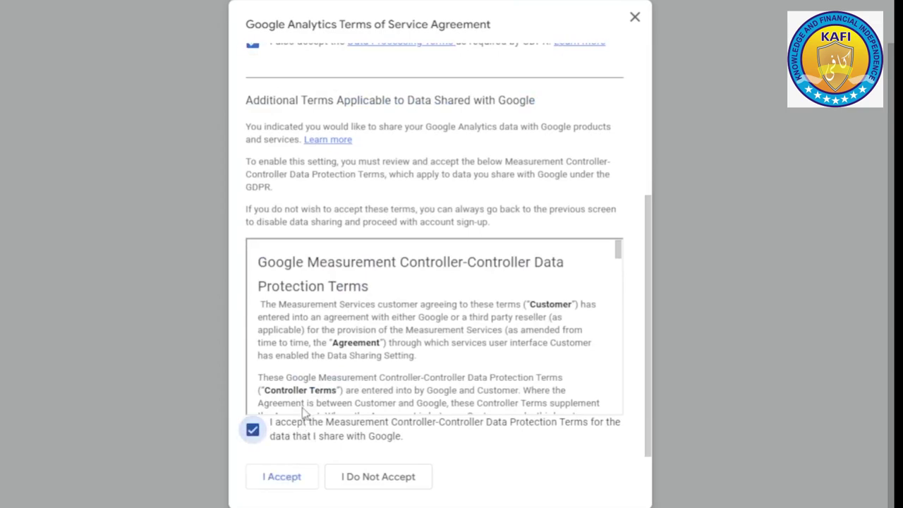
pyautogui.click(284, 477)
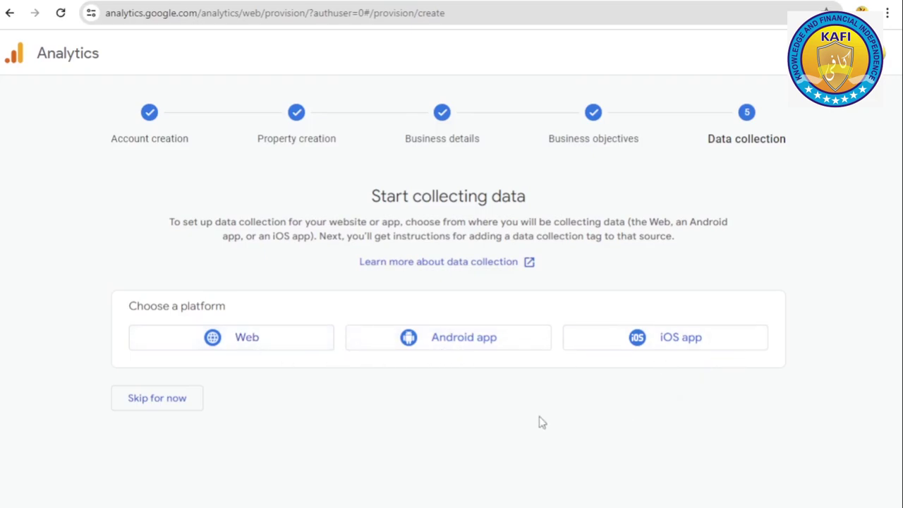
# Choose Web as the data collection platform, and copy the website address from alfansay.com opened in a new browser tab
pyautogui.click(266, 340)
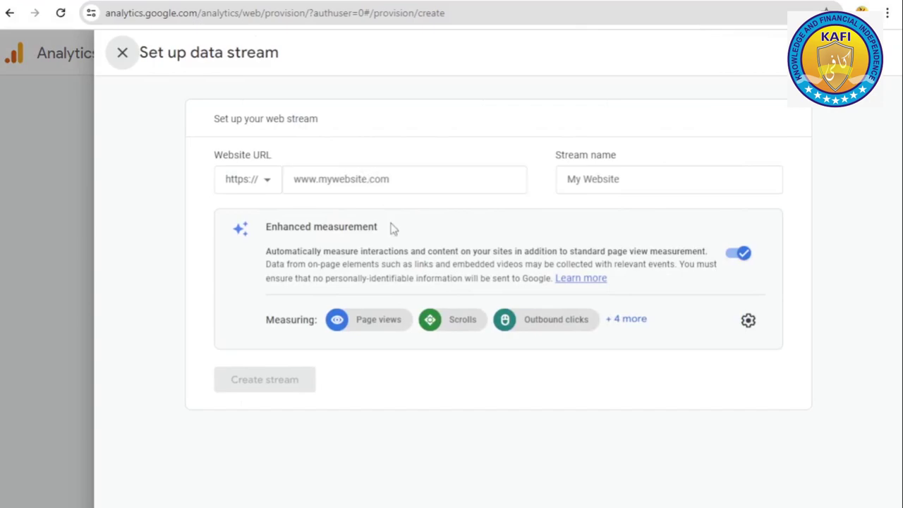
pyautogui.hotkey('ctrl', 't')
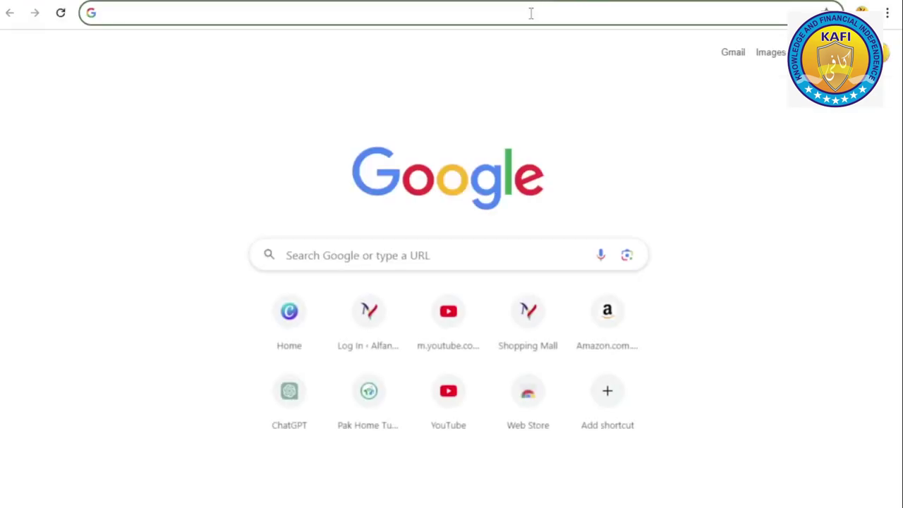
pyautogui.click(531, 12)
pyautogui.write('al')
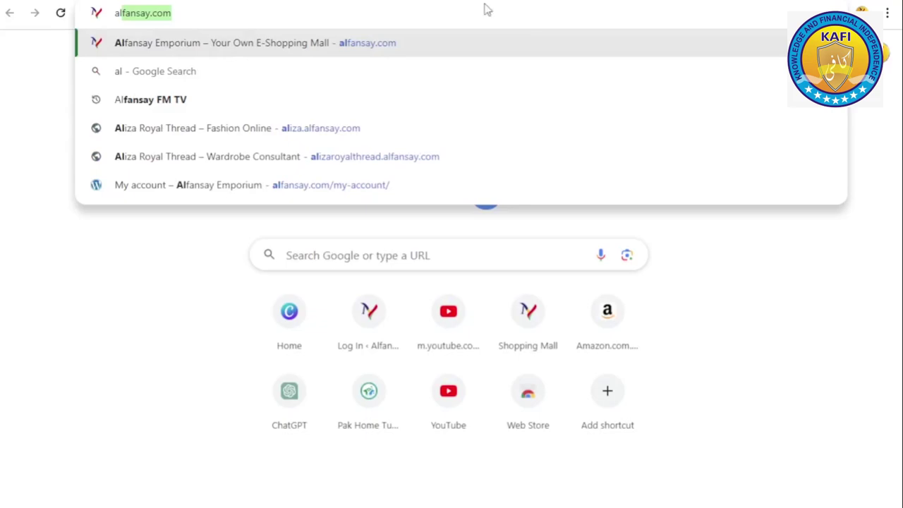
pyautogui.click(405, 51)
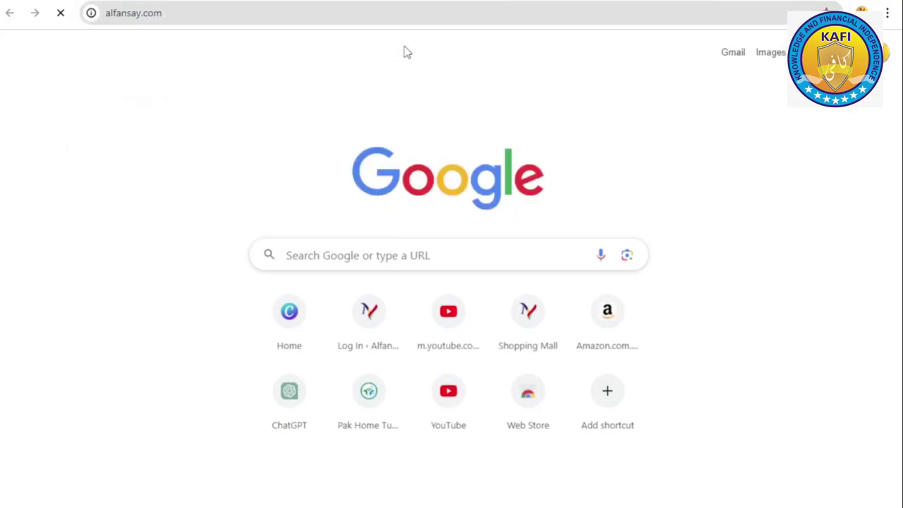
pyautogui.click(203, 15)
pyautogui.hotkey('ctrl', 'c')
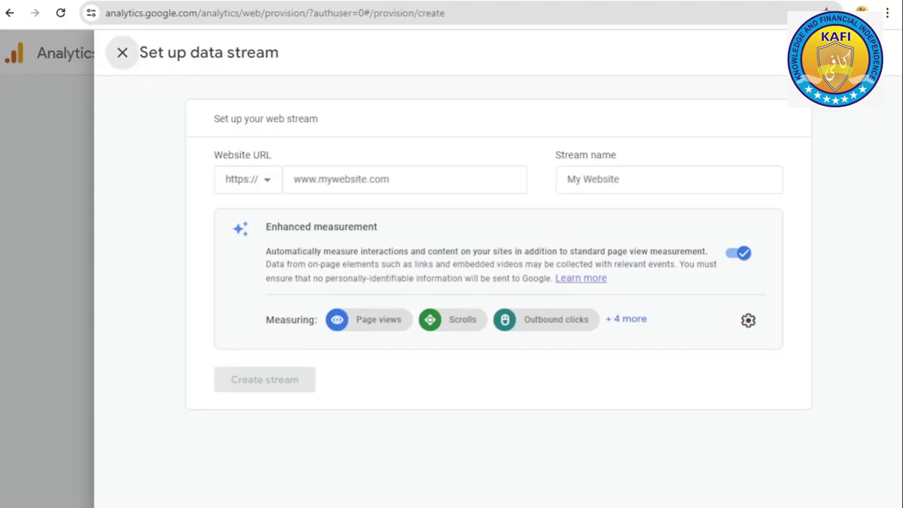
pyautogui.click(324, 178)
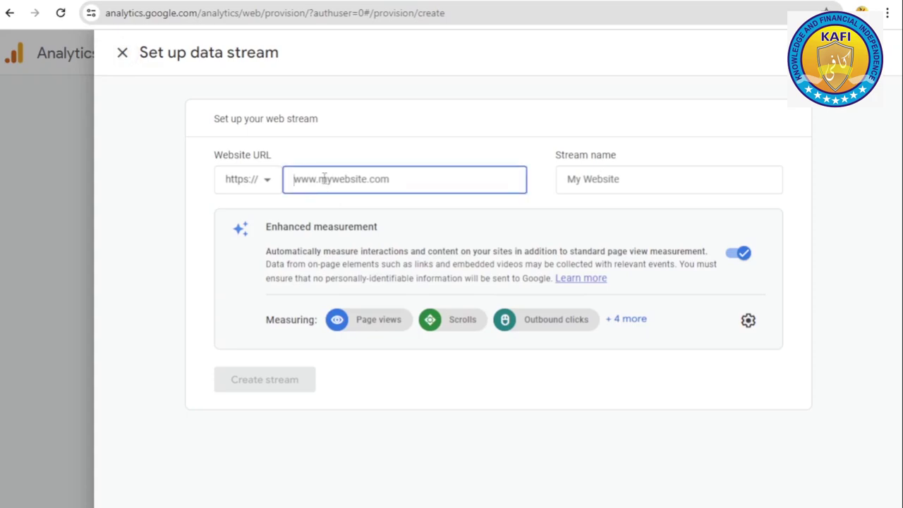
pyautogui.hotkey('ctrl', 'v')
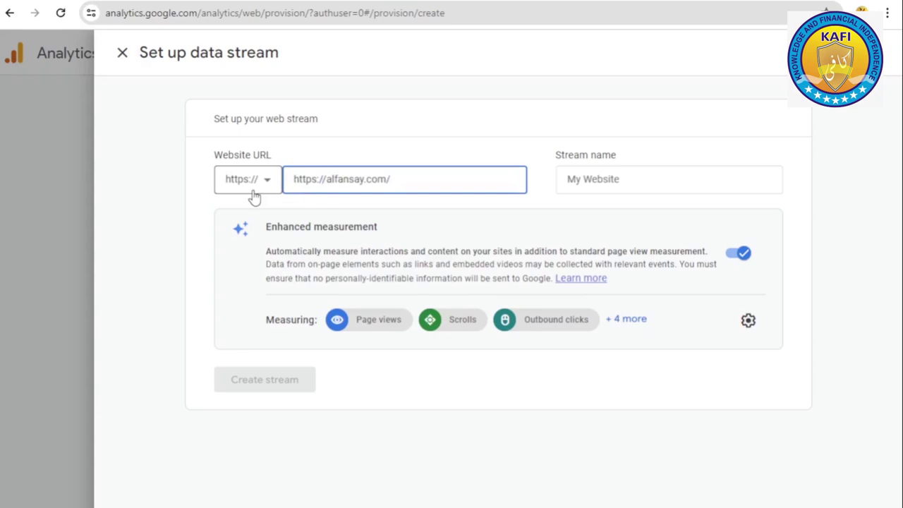
pyautogui.click(330, 179)
pyautogui.press('BackSpace')
pyautogui.press('BackSpace')
pyautogui.press('BackSpace')
pyautogui.press('BackSpace')
pyautogui.press('BackSpace')
pyautogui.press('BackSpace')
pyautogui.press('BackSpace')
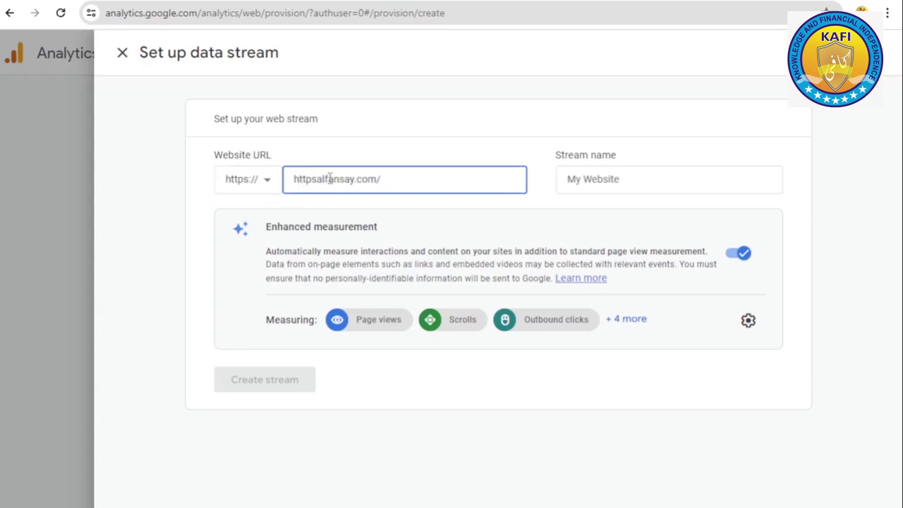
pyautogui.press('BackSpace')
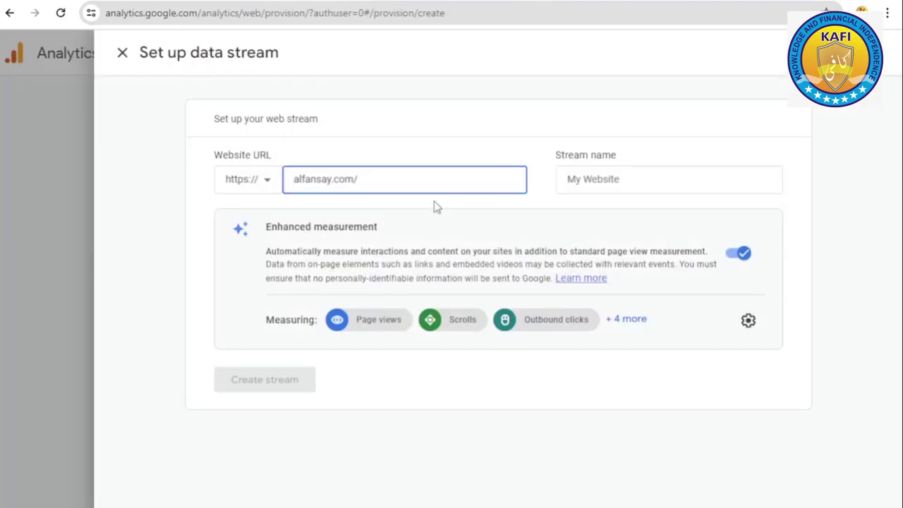
# Name the web stream Alfansay, and create it after reviewing the full list of enhanced measurements
pyautogui.click(601, 187)
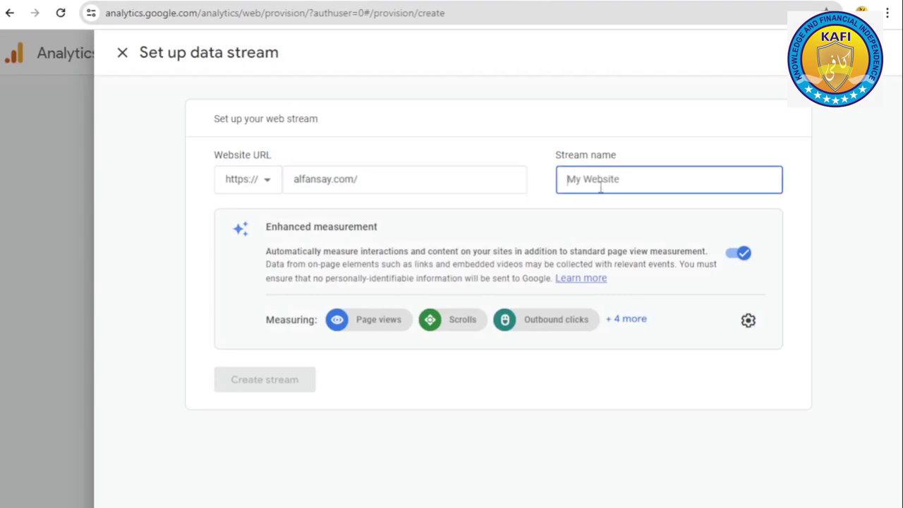
pyautogui.write('Alfansay')
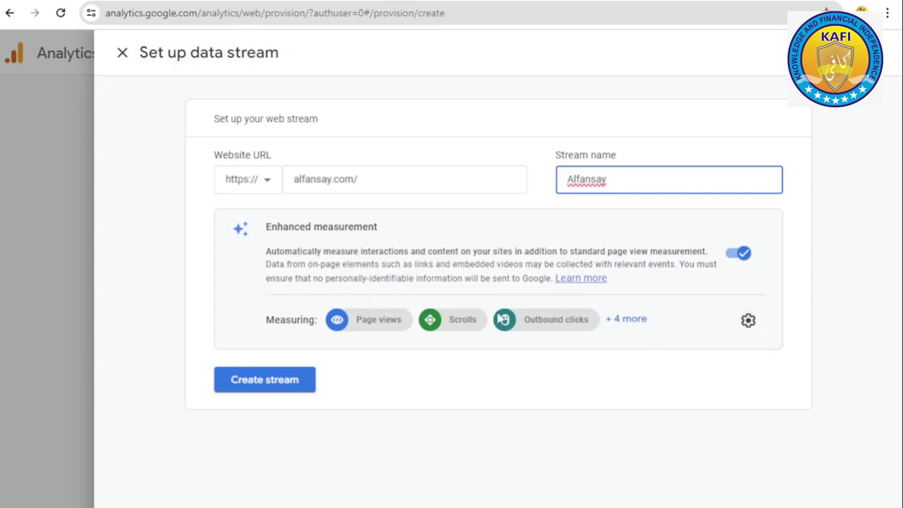
pyautogui.click(637, 322)
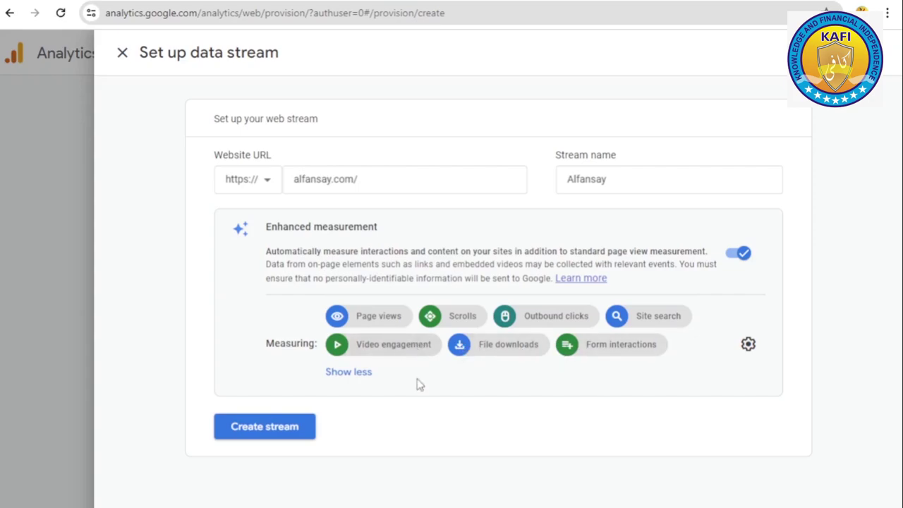
pyautogui.click(366, 381)
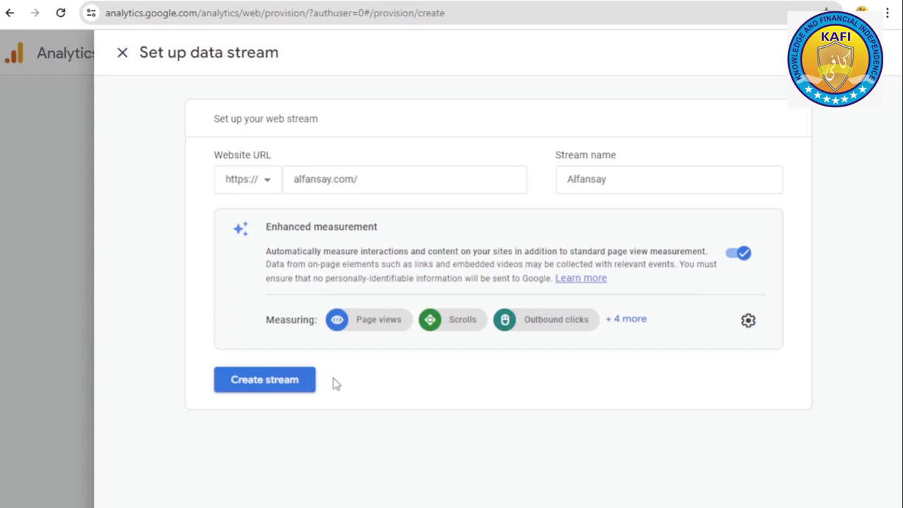
pyautogui.click(285, 389)
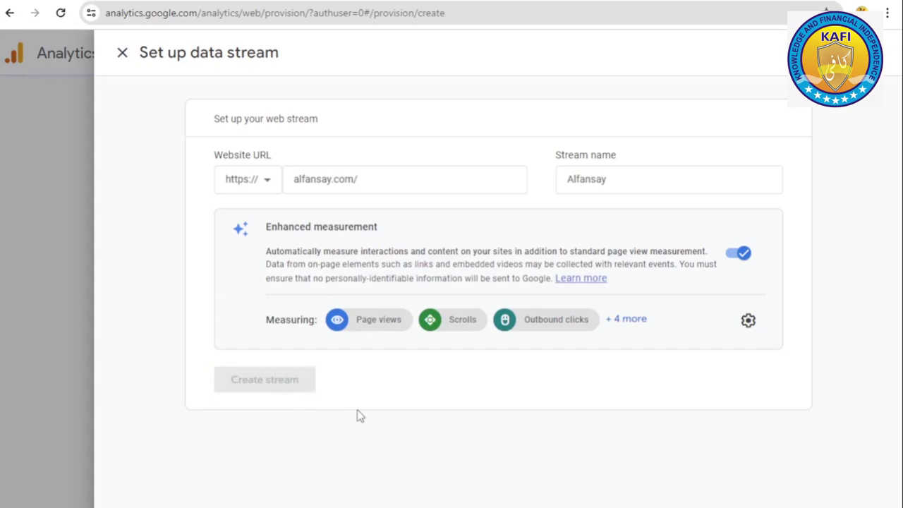